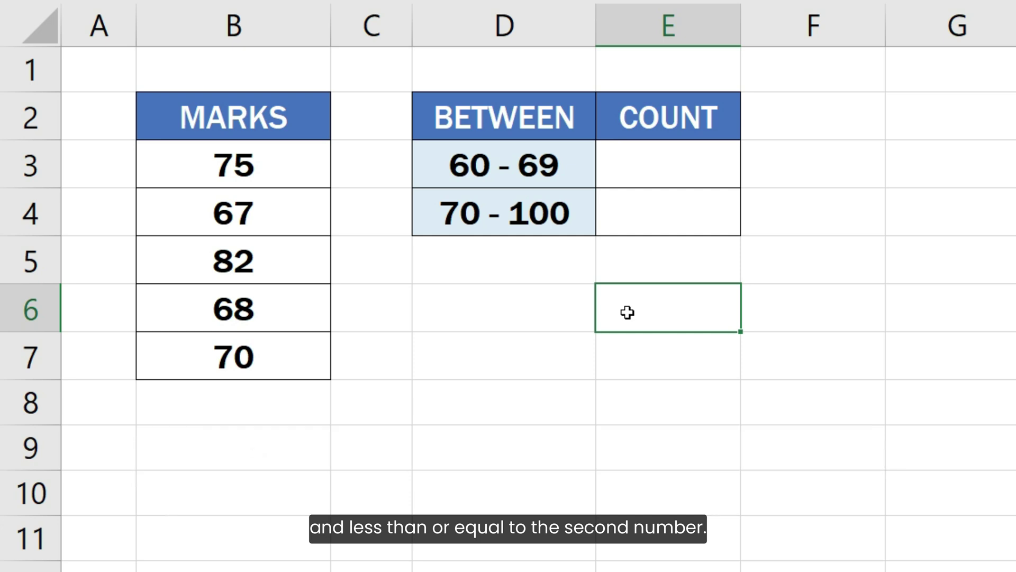
Enter =COUNTIFS(B3:B7, ">=60", B3:B7, "<=69") in E3 to count marks from 60 to 69.
double_click(633, 154)
type("=")
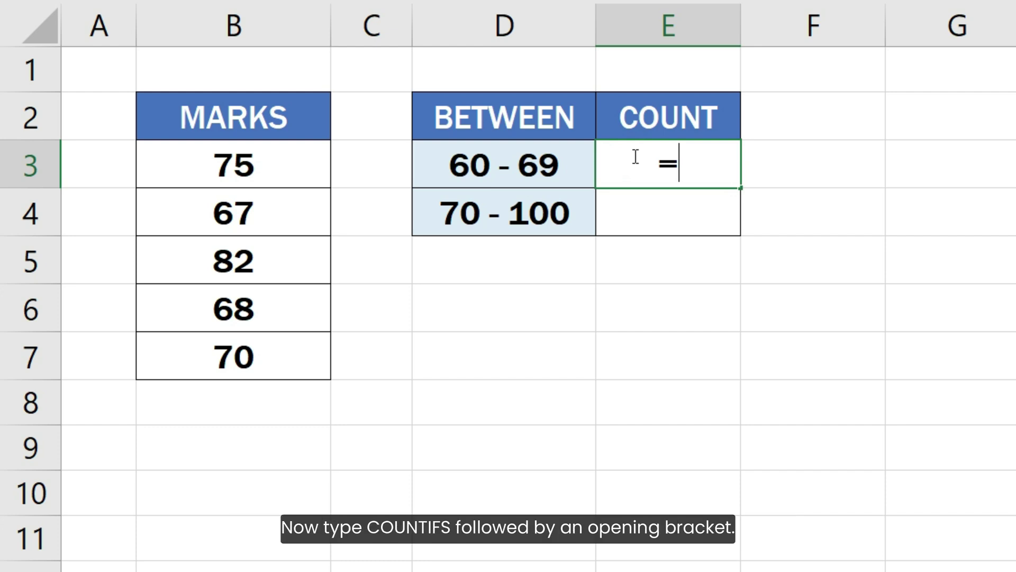
type("COUNTIF")
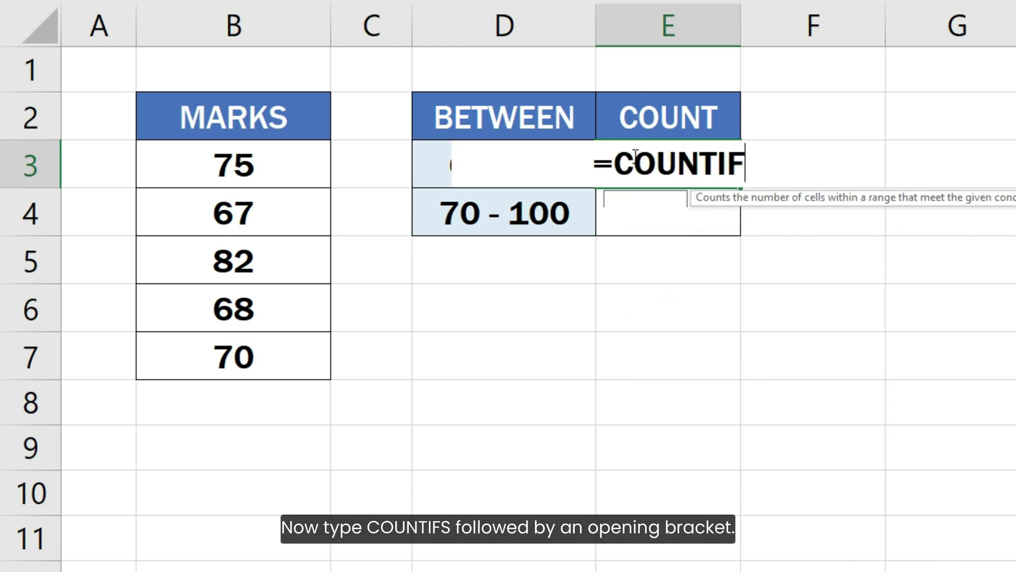
type("S(")
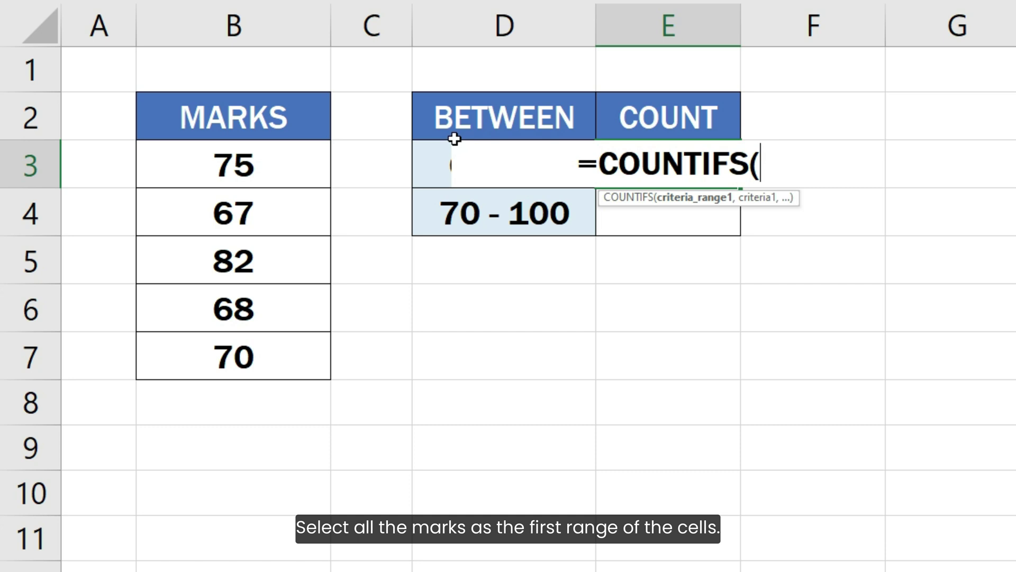
left_click_drag(284, 162, 270, 352)
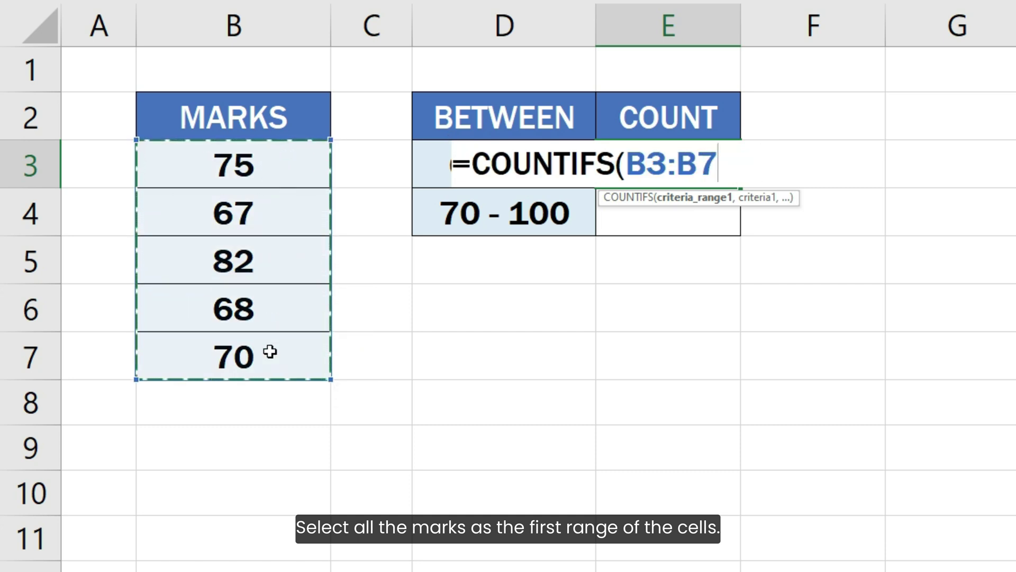
type(",")
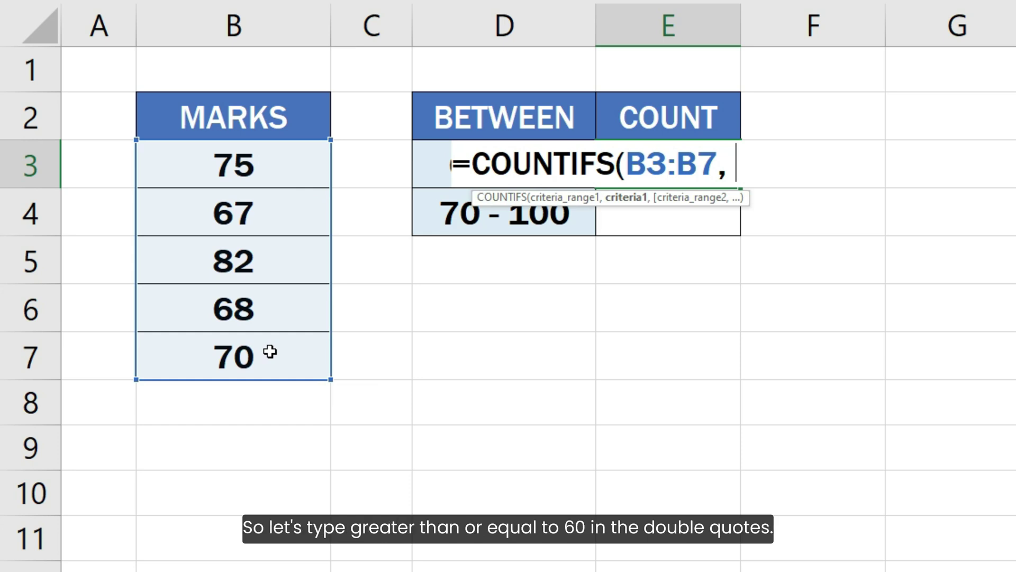
type("\">=")
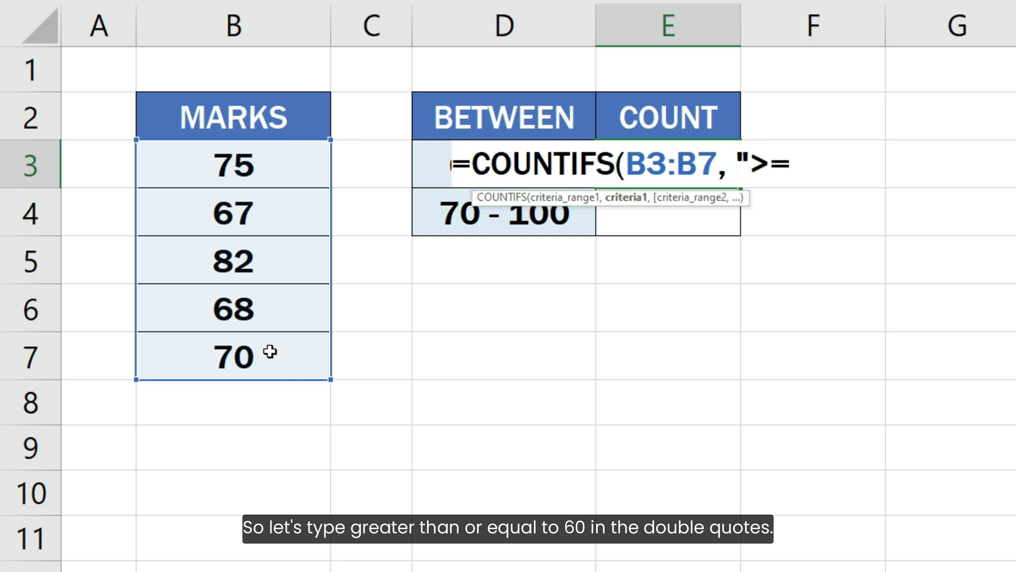
type("60\"")
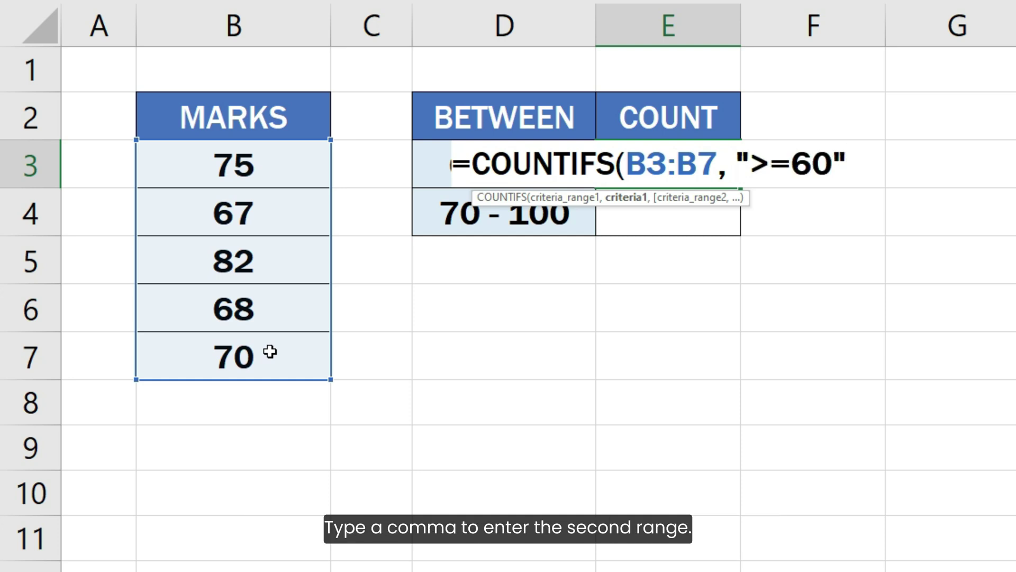
type(",")
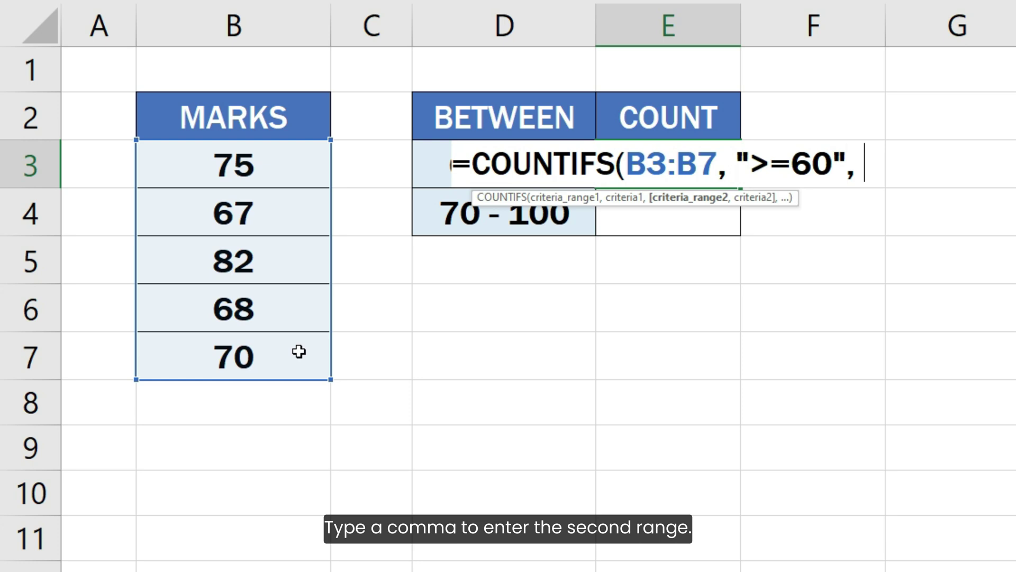
left_click(277, 169)
left_click_drag(274, 208, 268, 351)
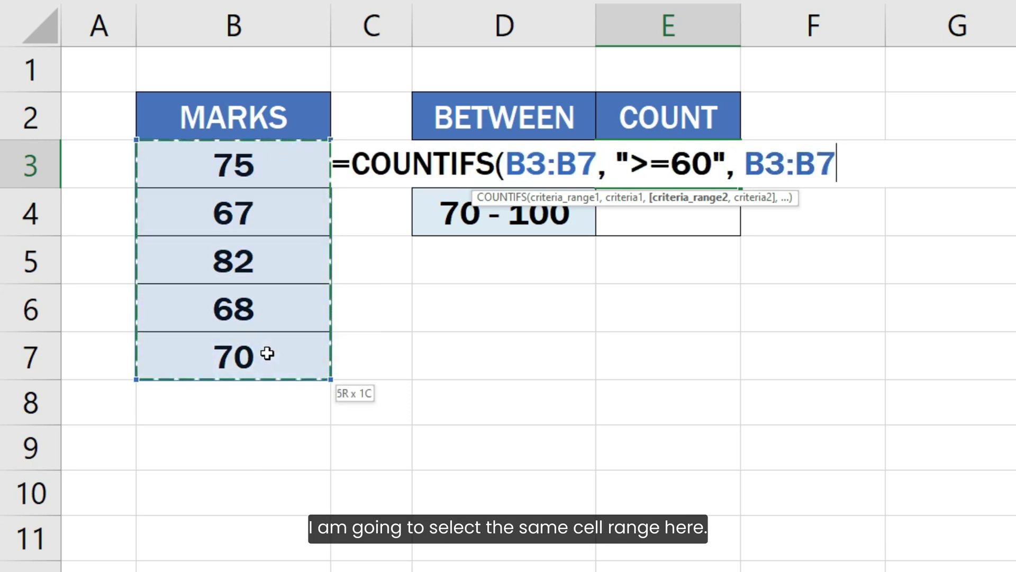
type(",")
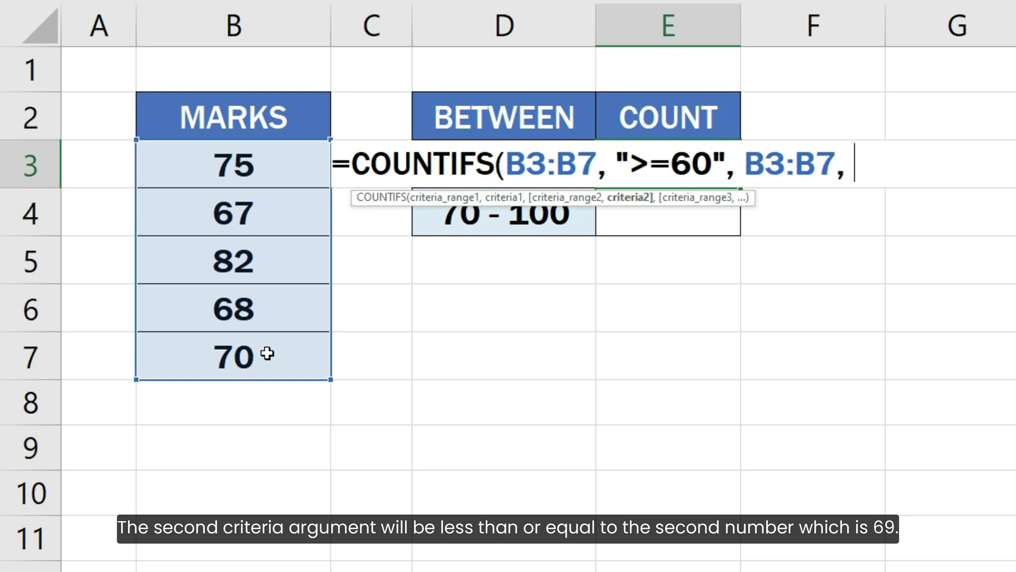
type("\"")
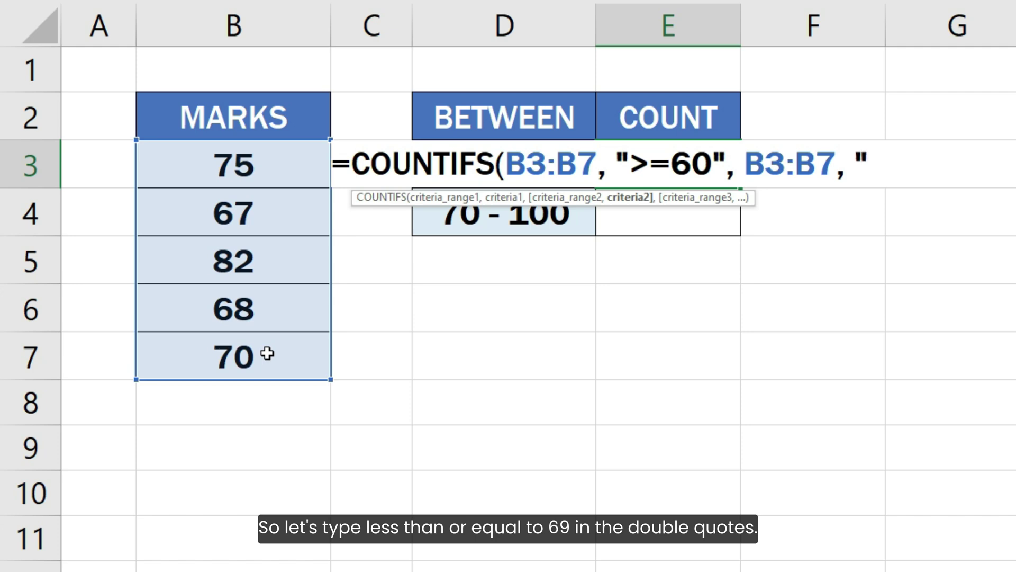
type("<=6")
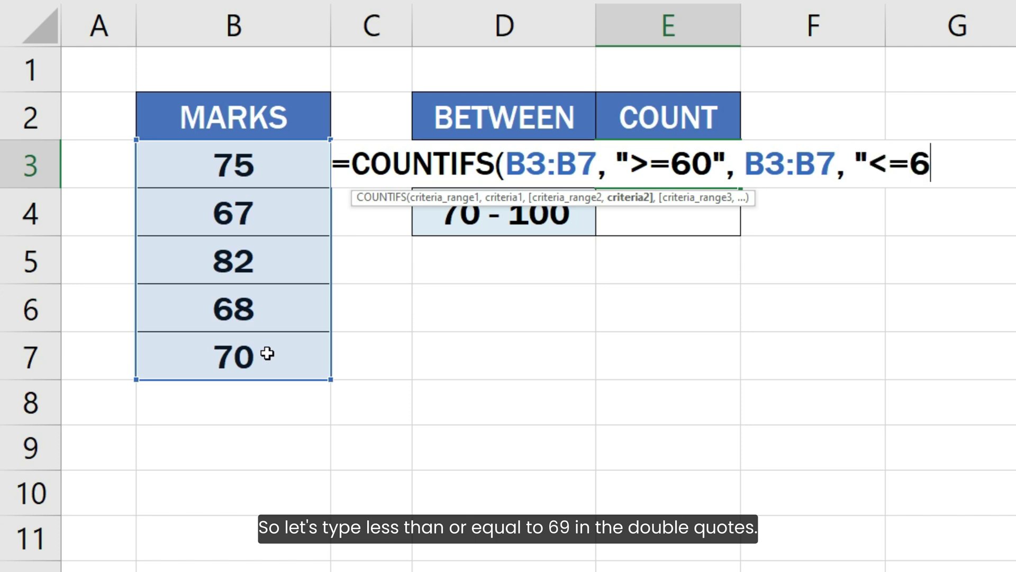
type("9\")")
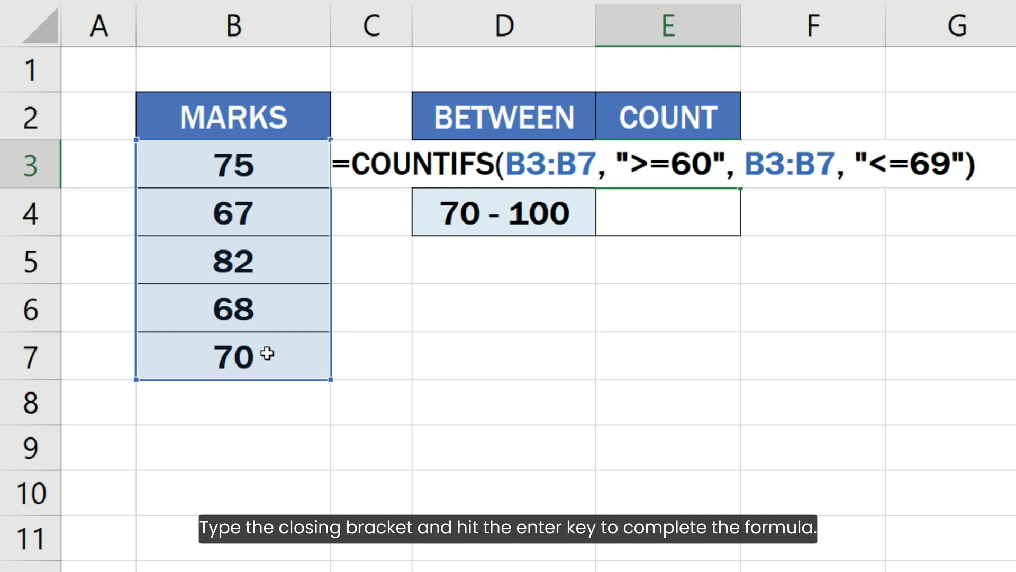
key("Return")
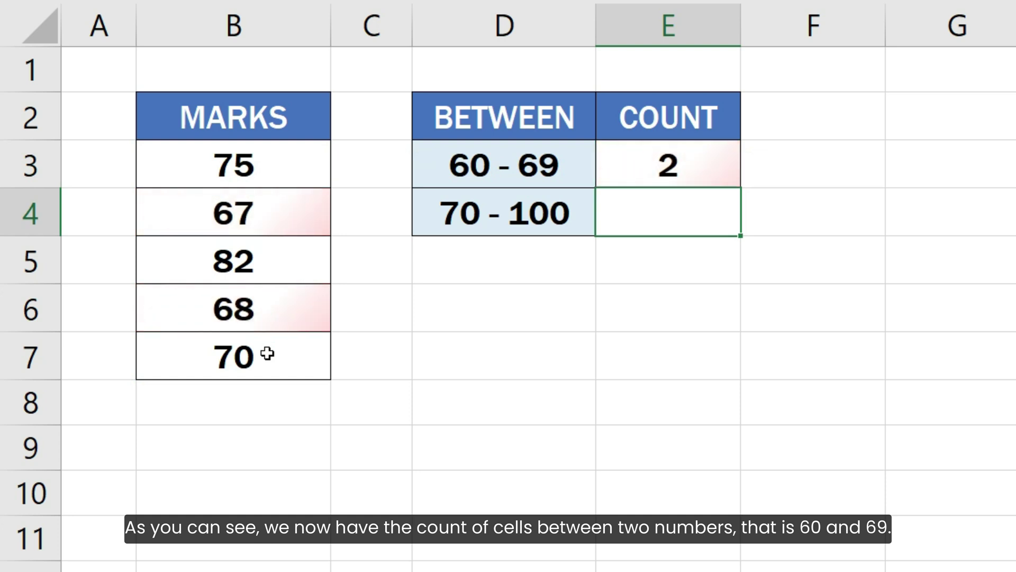
Enter =COUNTIFS(B3:B7, ">=70", B3:B7, "<=100") in the COUNT cell beside 70 - 100.
type("=COUNTIFS(")
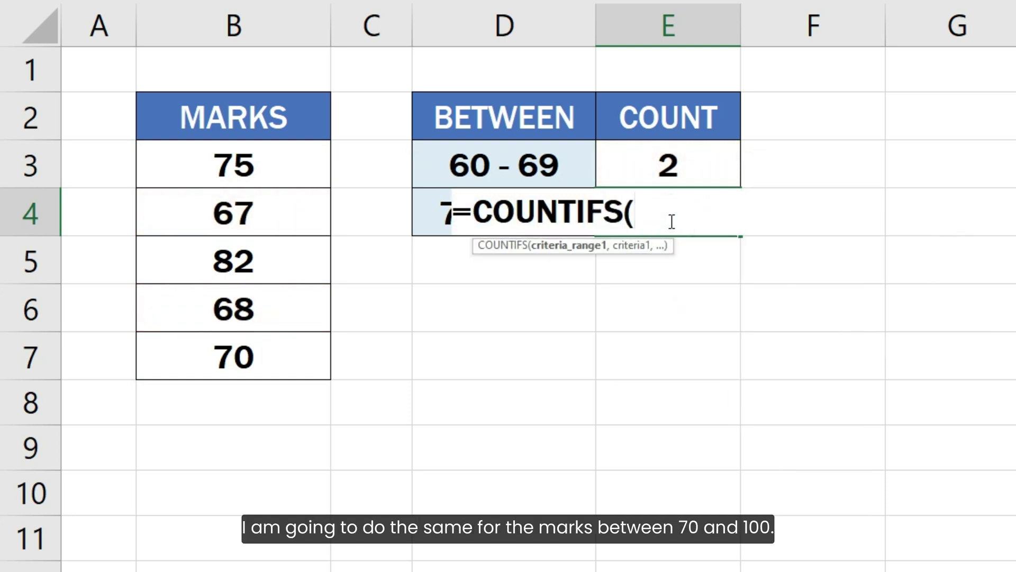
left_click_drag(275, 161, 283, 335)
type(", \">=70\",")
left_click_drag(268, 165, 265, 354)
type(", \"<=100\")")
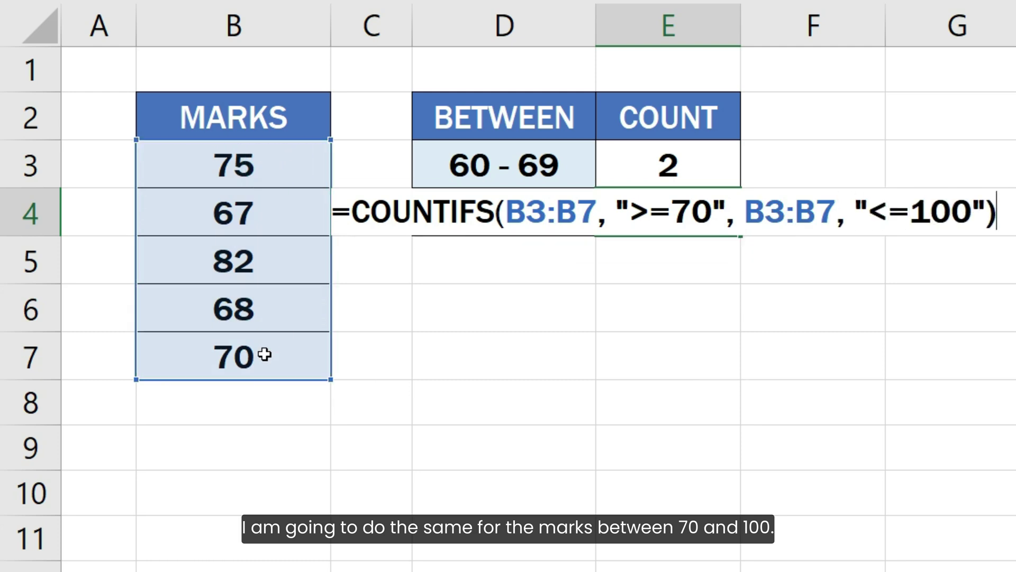
key("Return")
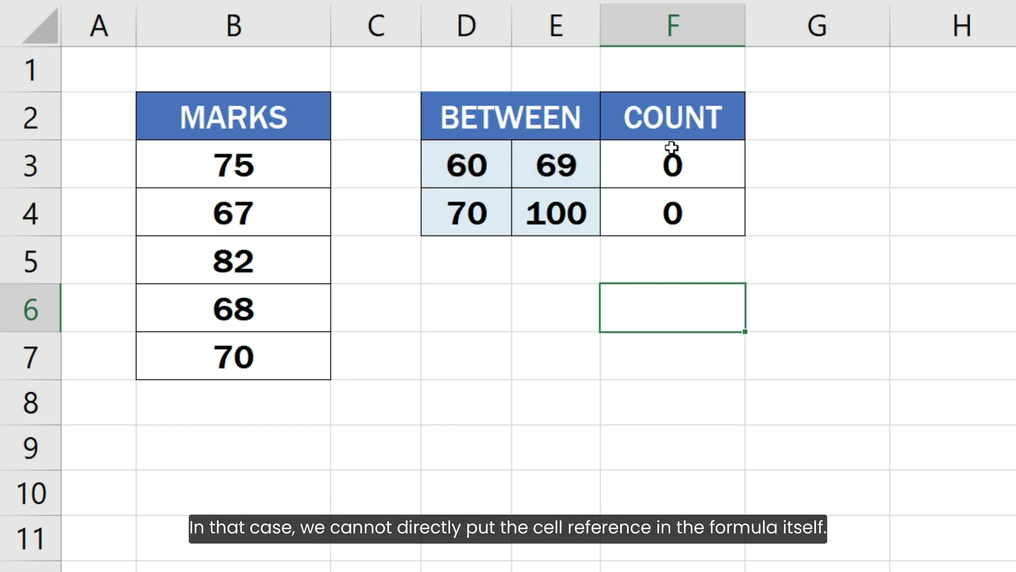
Check the COUNTIFS formulas using ">=" & D3 and "<=" & E3, previewing each criterion's value.
double_click(662, 164)
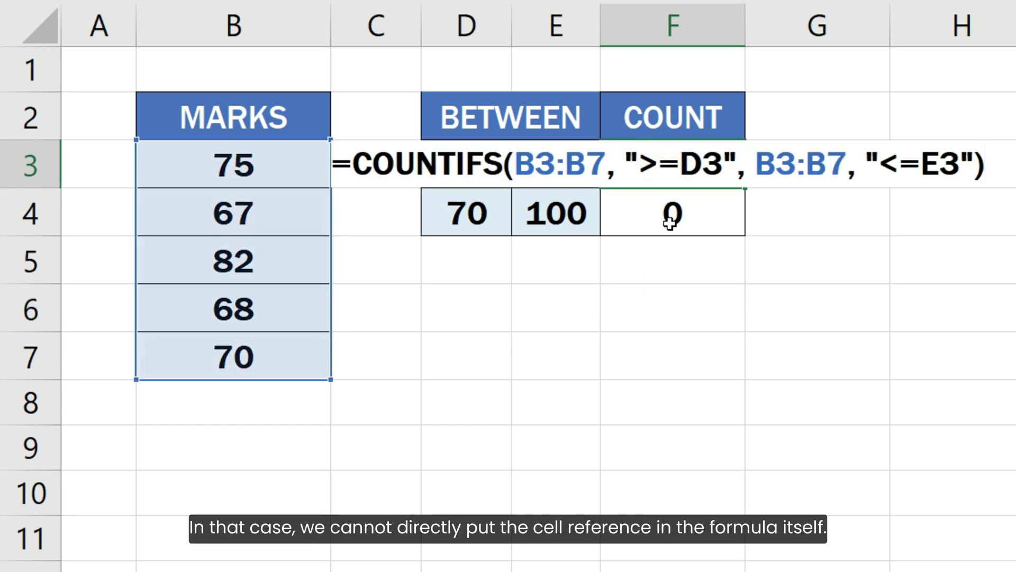
key("Return")
double_click(670, 223)
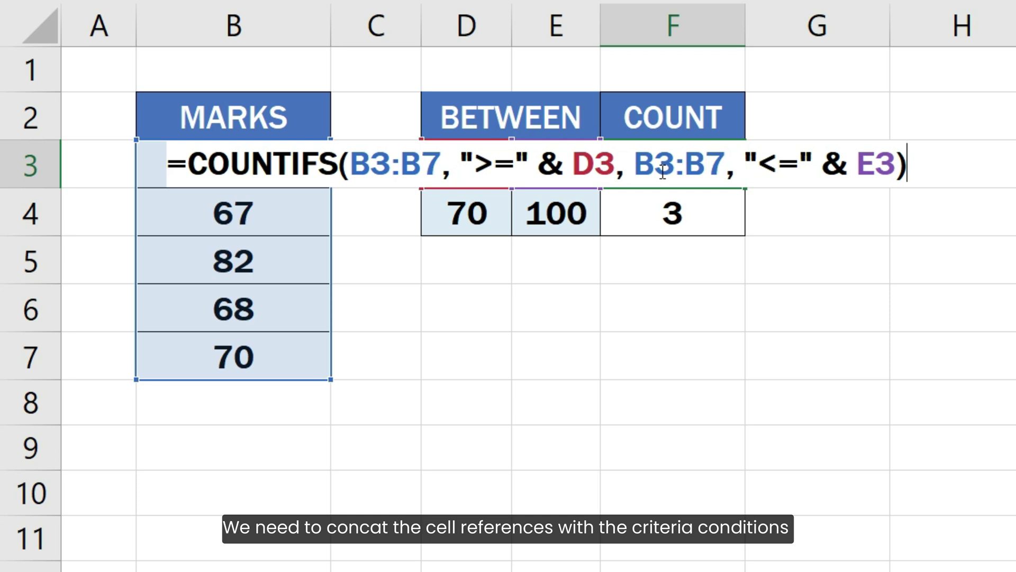
left_click_drag(461, 164, 615, 164)
left_click_drag(746, 164, 896, 164)
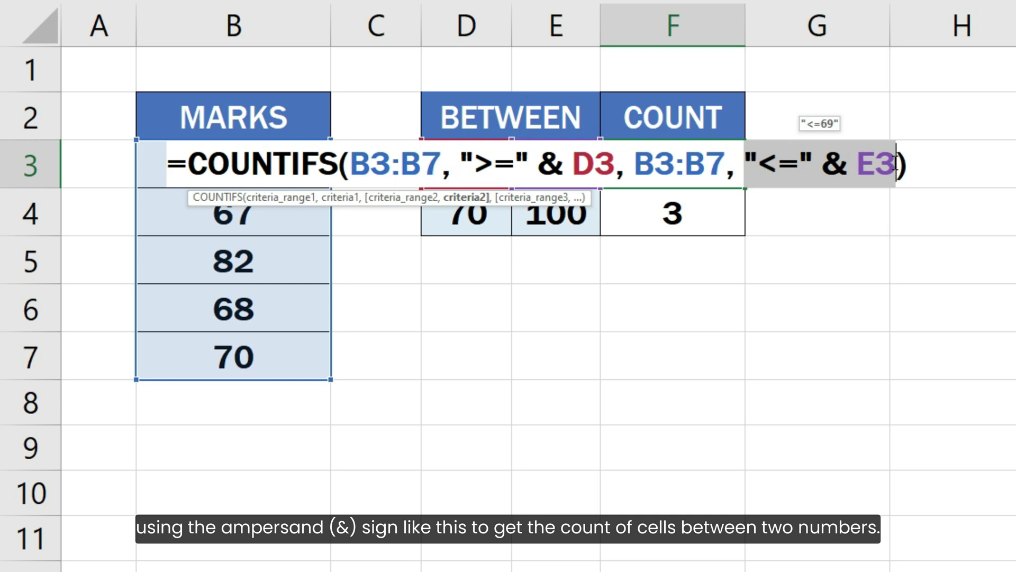
key("Return")
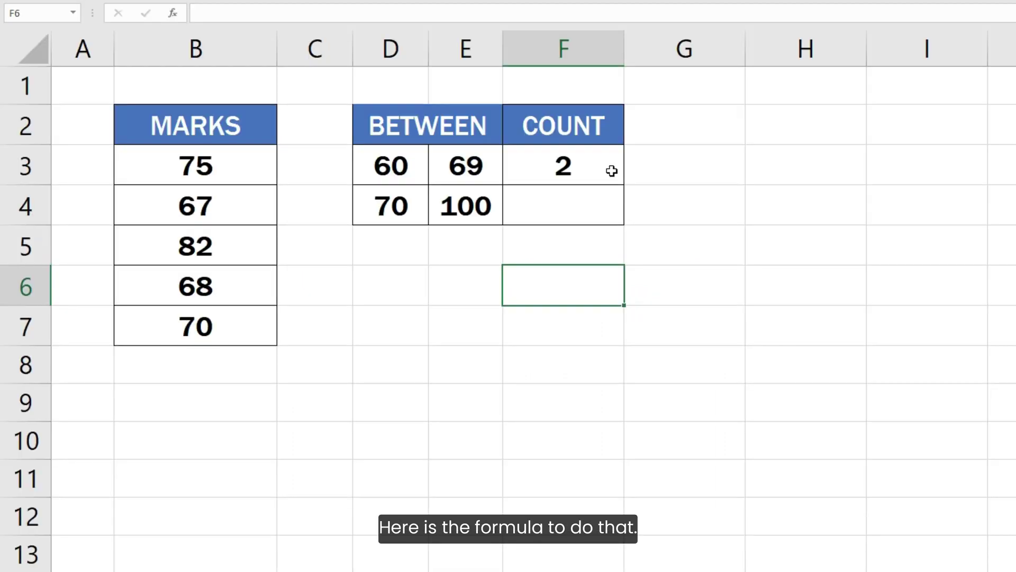
Open F3's =SUMPRODUCT( (B3:B7 >= D3) * (B3:B7 <= E3) ) formula for editing.
left_click(612, 171)
double_click(612, 171)
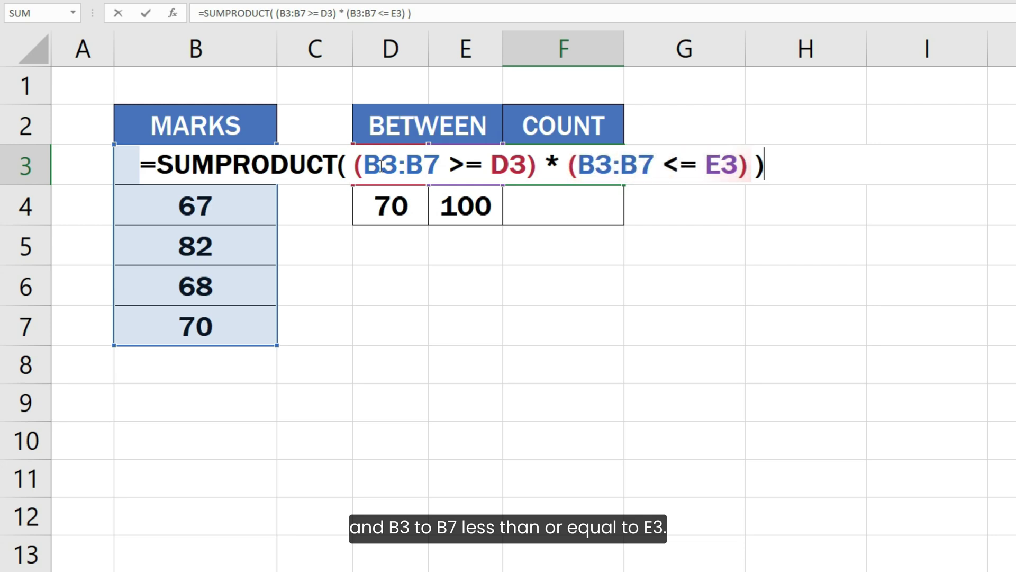
left_click_drag(366, 168, 529, 170)
key("F9")
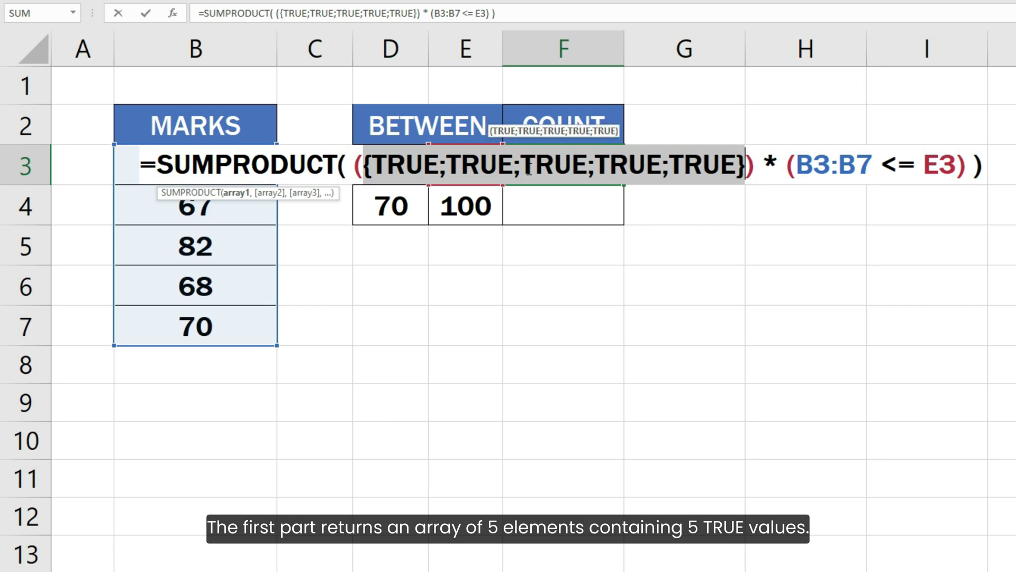
key("ctrl+z")
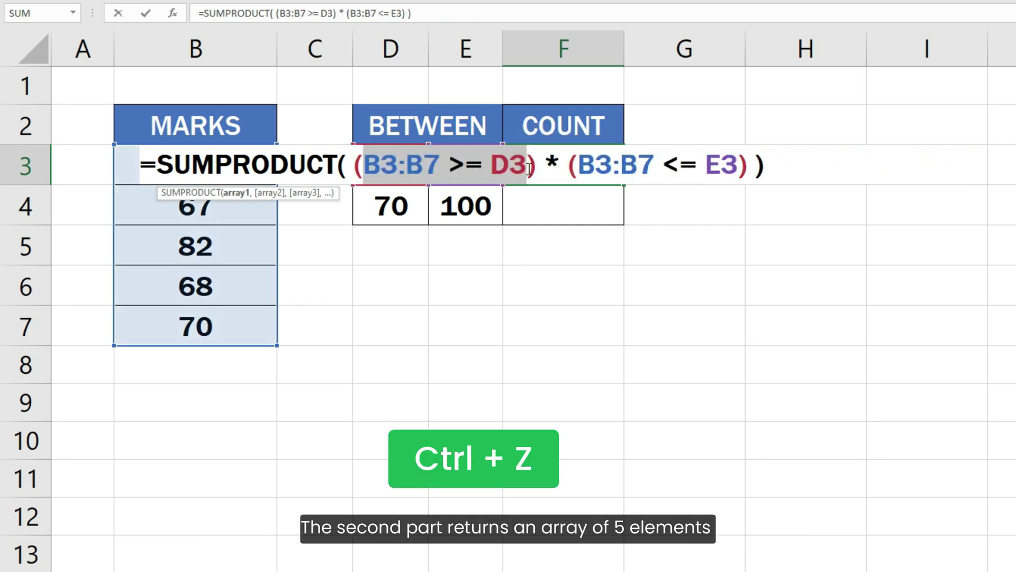
left_click_drag(578, 170, 736, 173)
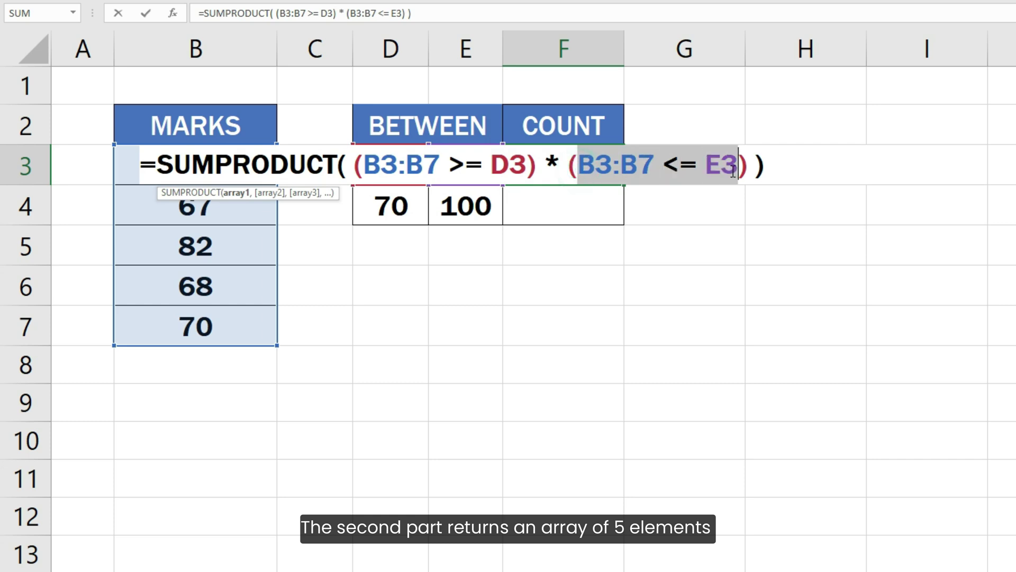
key("F9")
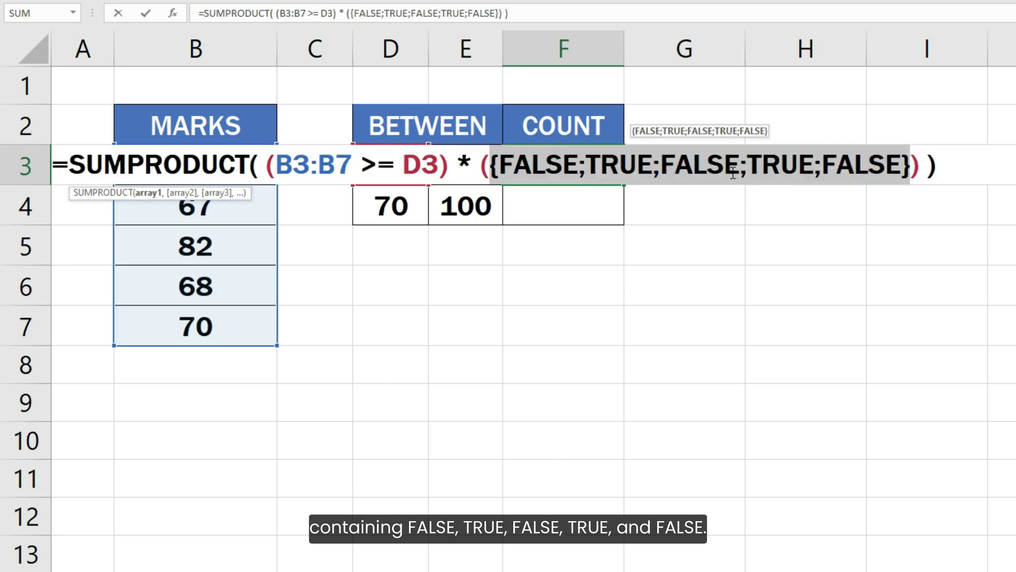
key("ctrl+z")
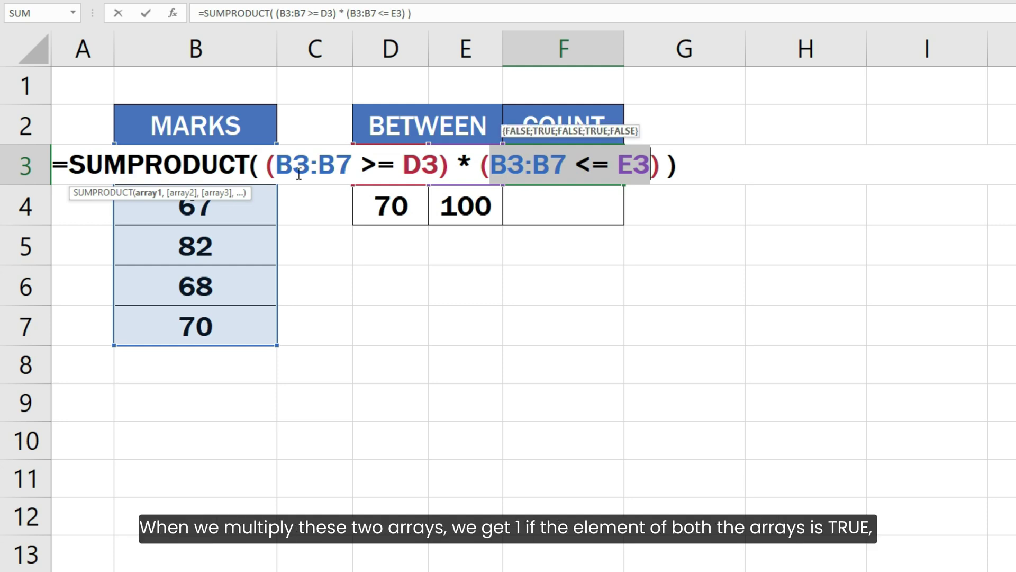
Evaluate both multiplied comparisons to {0;1;0;1;0}, undo, and recommit F3's formula unchanged.
left_click(266, 168)
left_click_drag(266, 168, 664, 164)
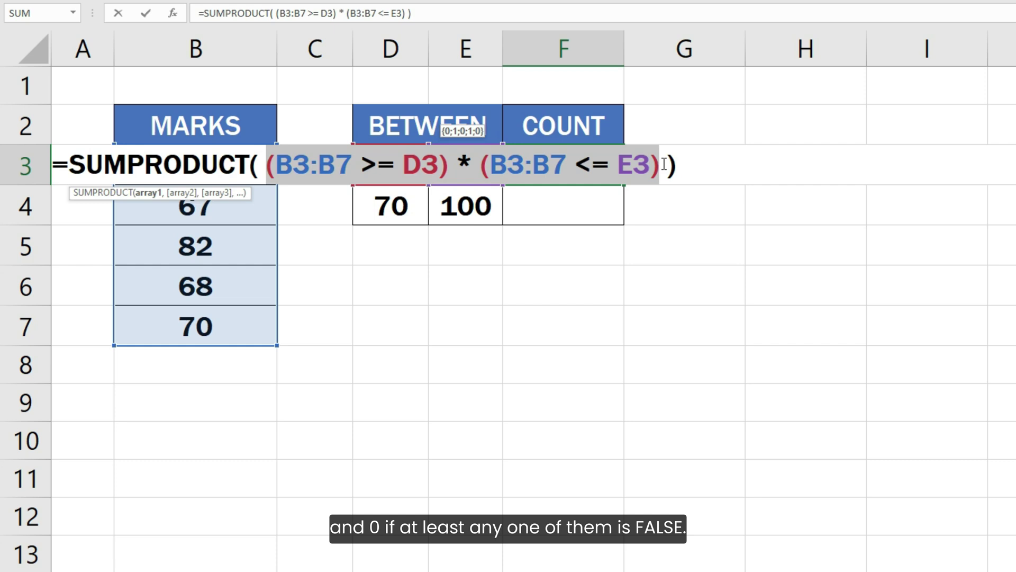
key("F9")
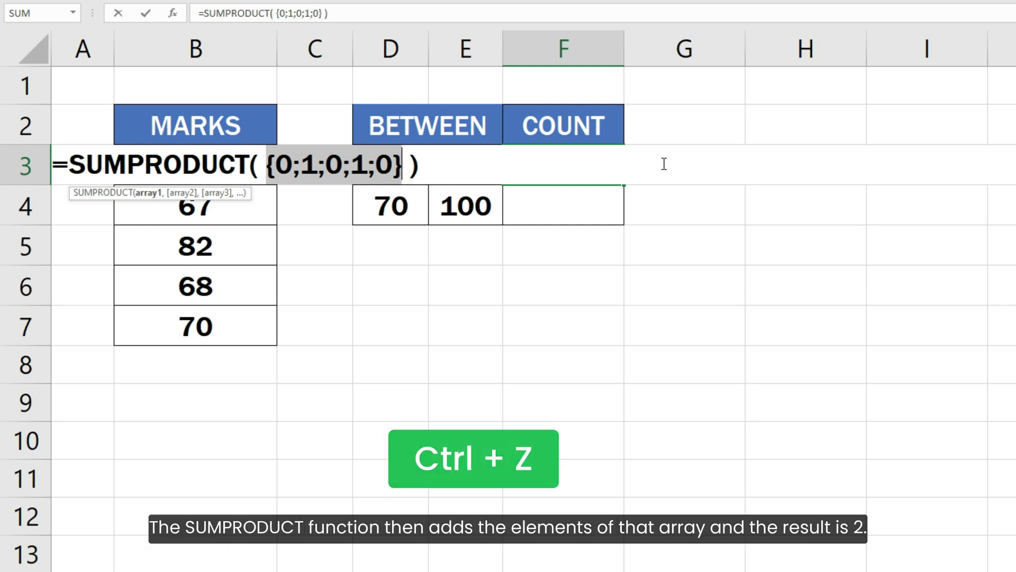
key("ctrl+z")
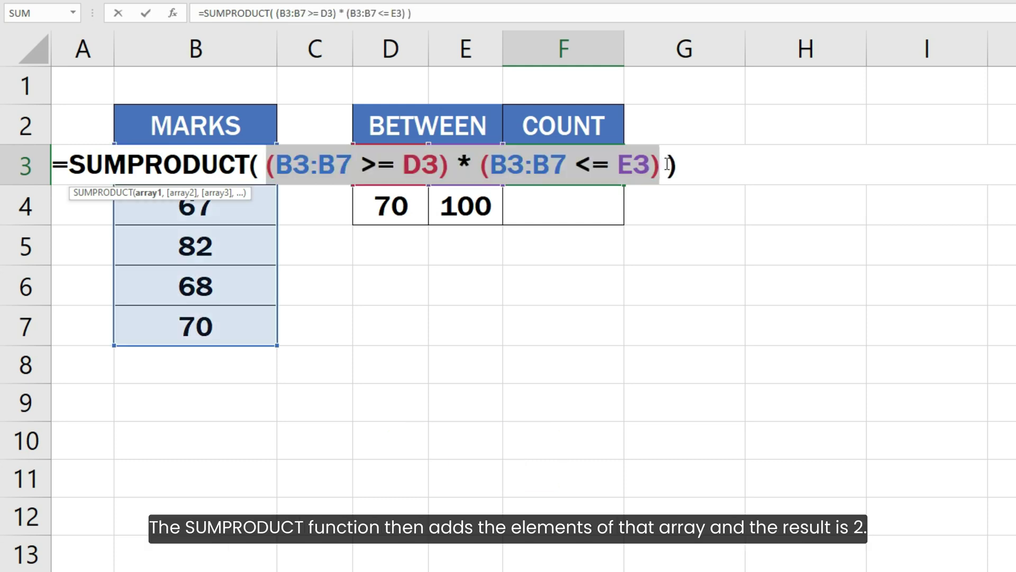
left_click(682, 168)
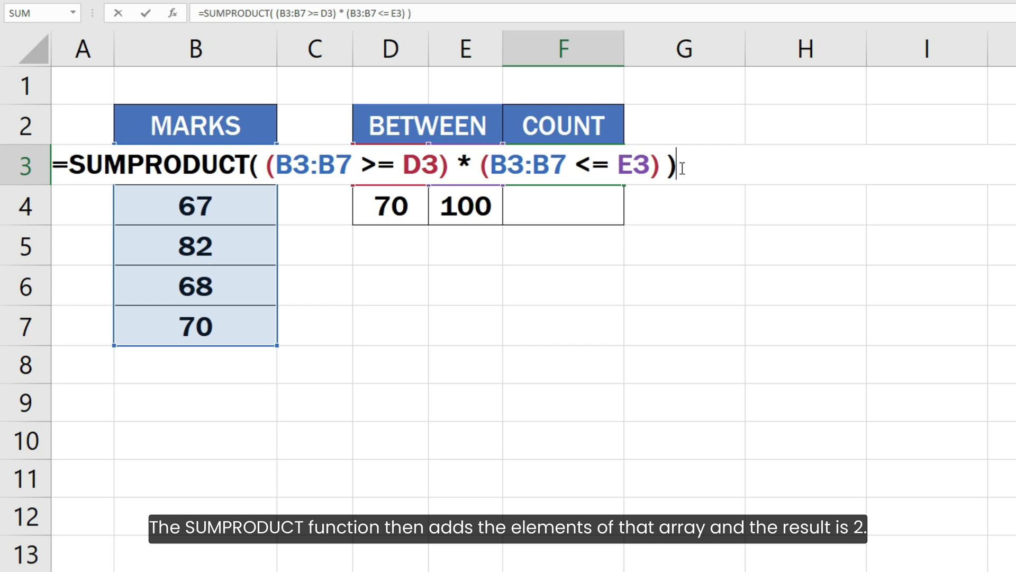
key("Return")
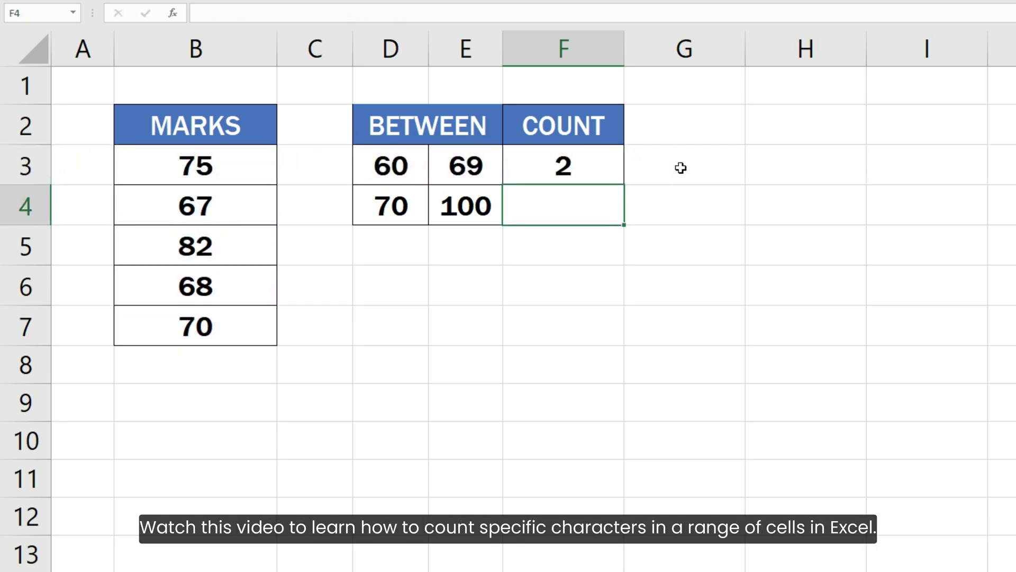